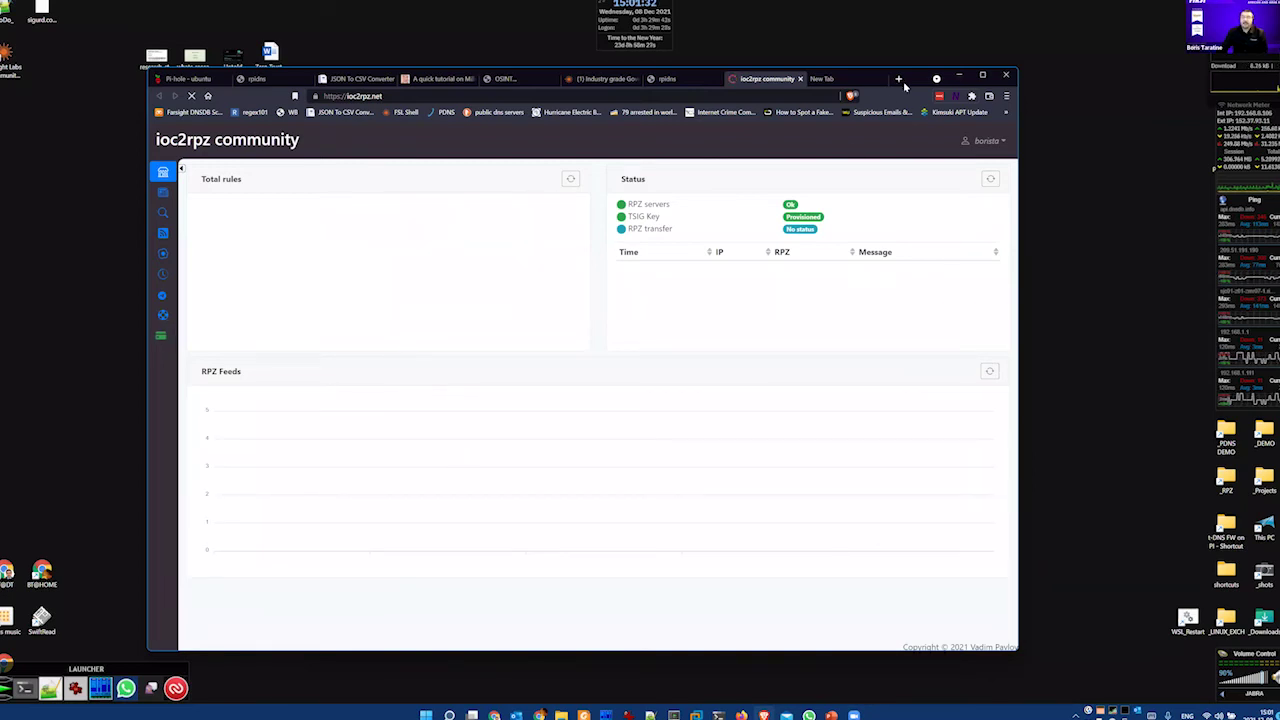
Reload the ioc2rpz community portal and read through the announcements on its News page.
{"action": "left_click_drag", "start_coordinate": [936, 82], "coordinate": [958, 82]}
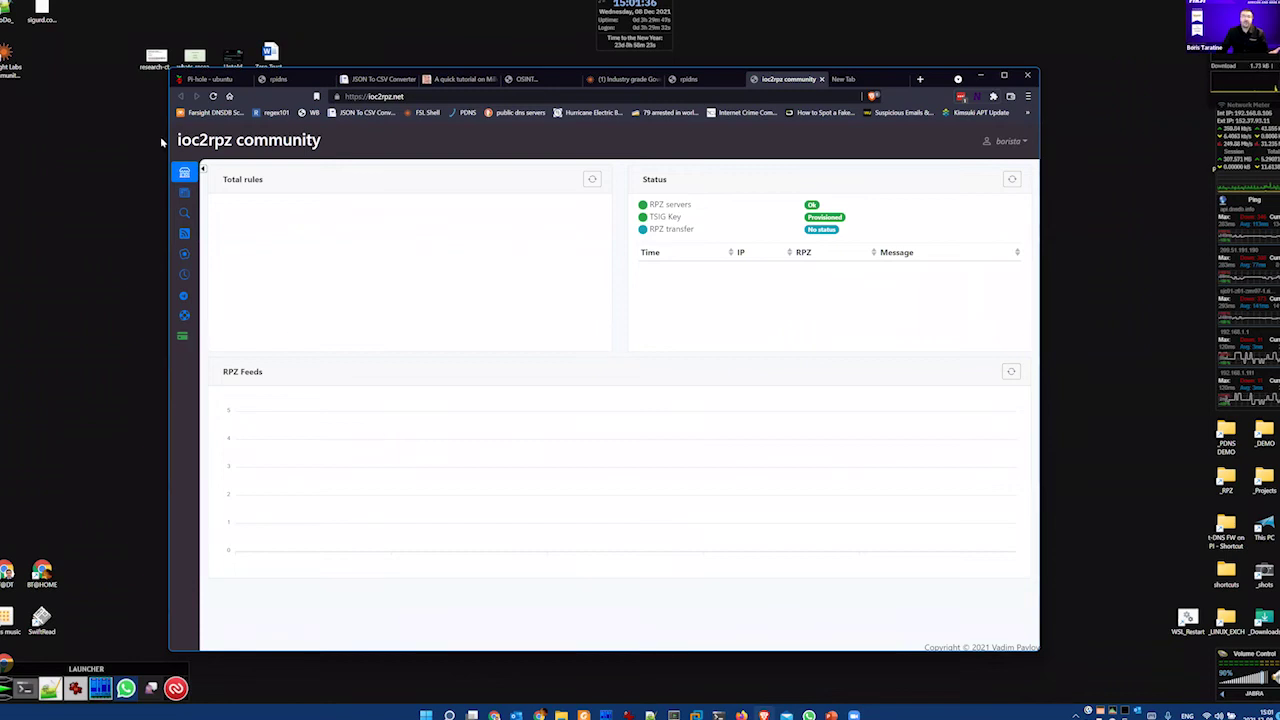
{"action": "left_click", "coordinate": [213, 97]}
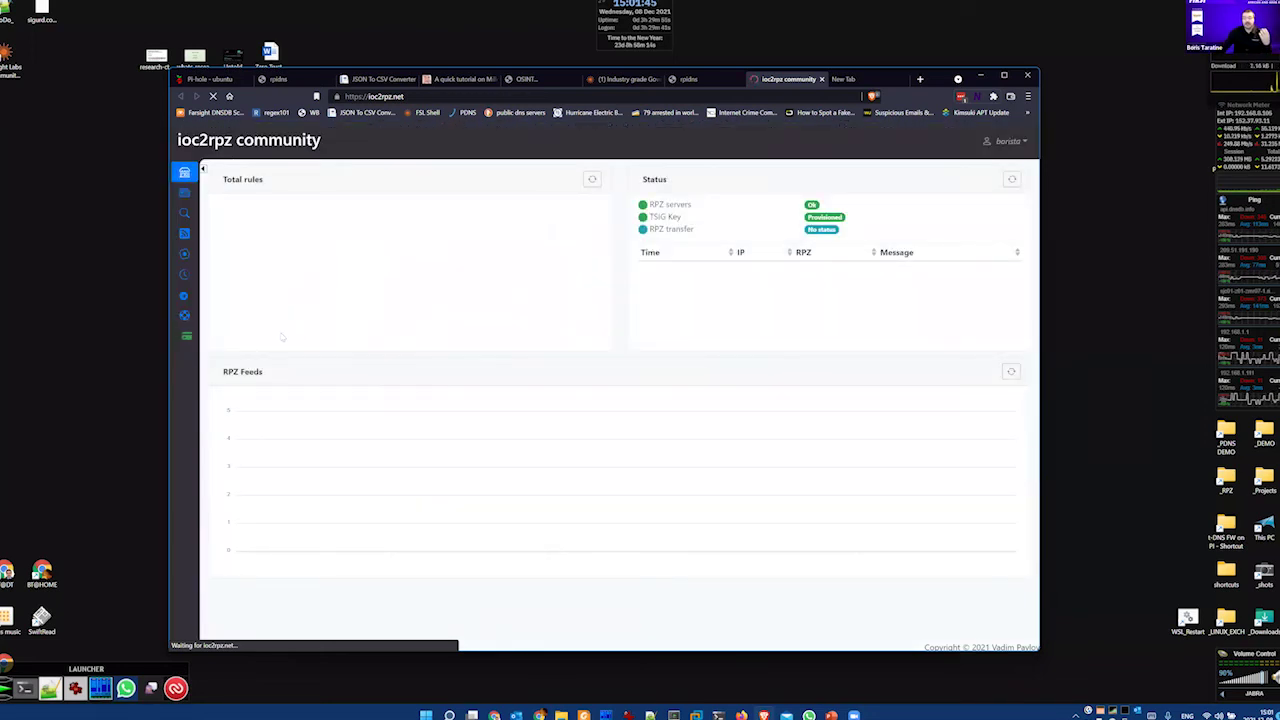
{"action": "left_click", "coordinate": [185, 193]}
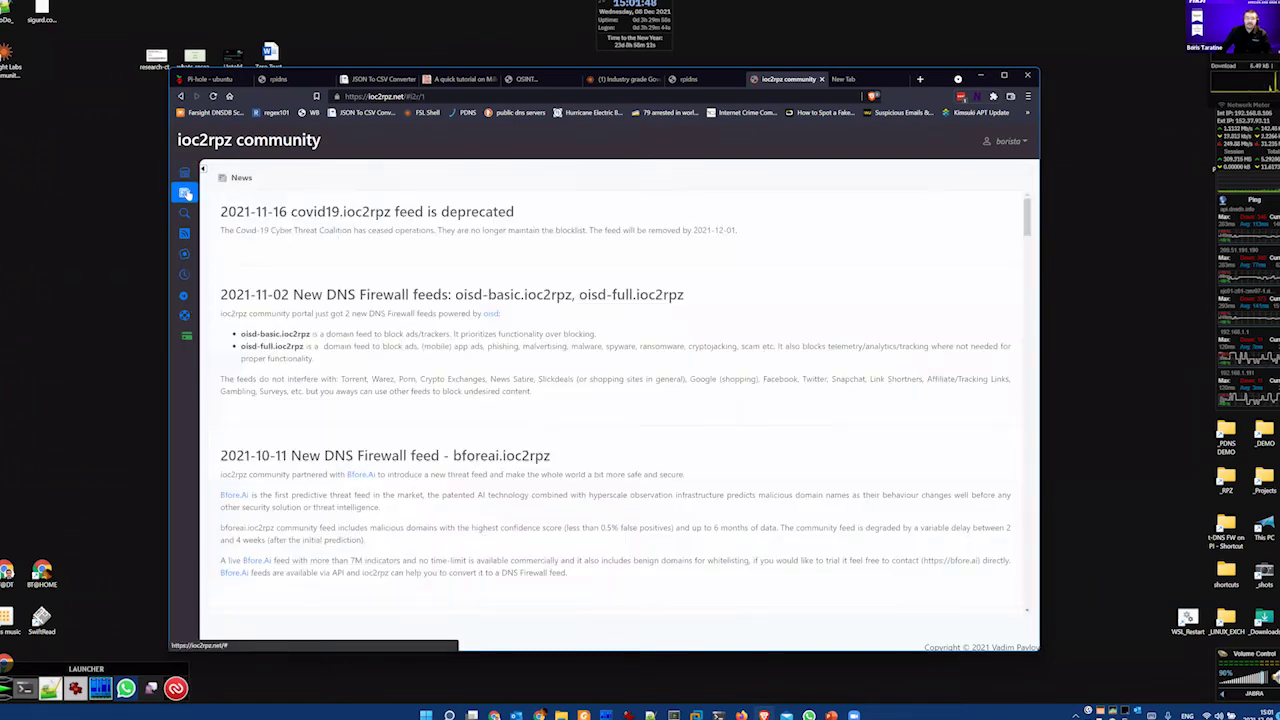
{"action": "scroll", "coordinate": [466, 310], "scroll_direction": "down", "scroll_amount": 15}
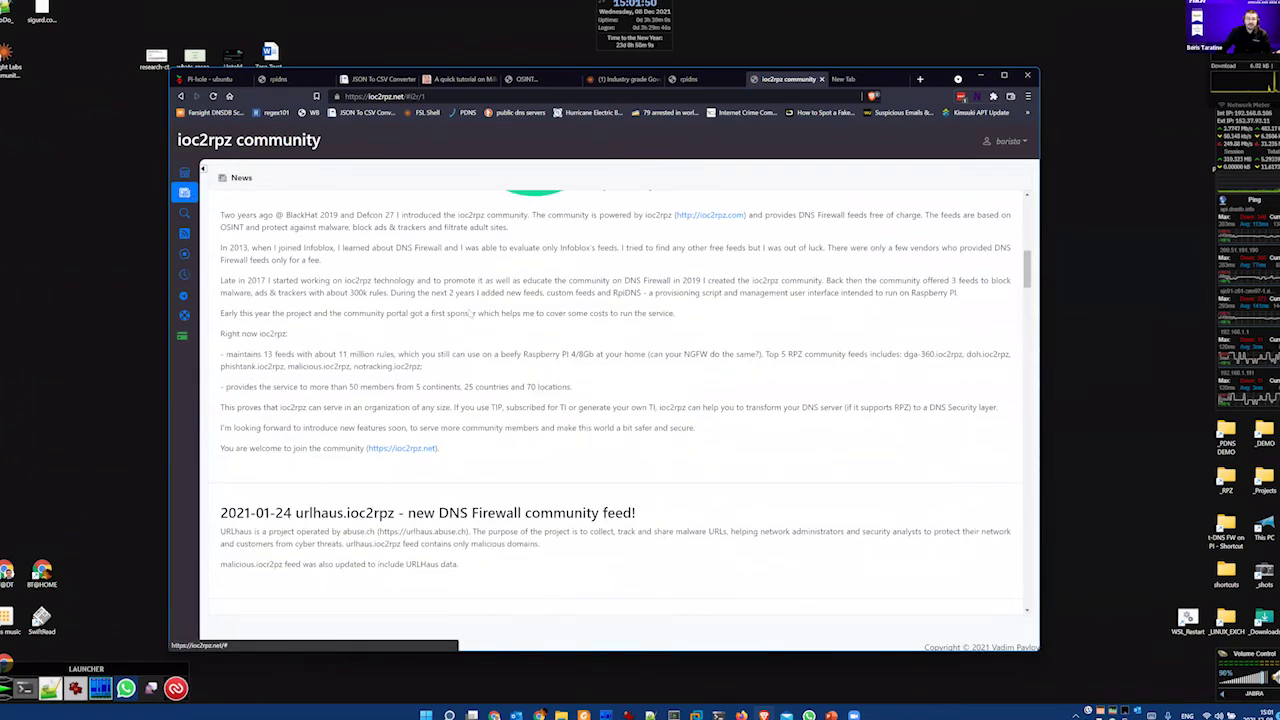
{"action": "scroll", "coordinate": [468, 313], "scroll_direction": "down", "scroll_amount": 15}
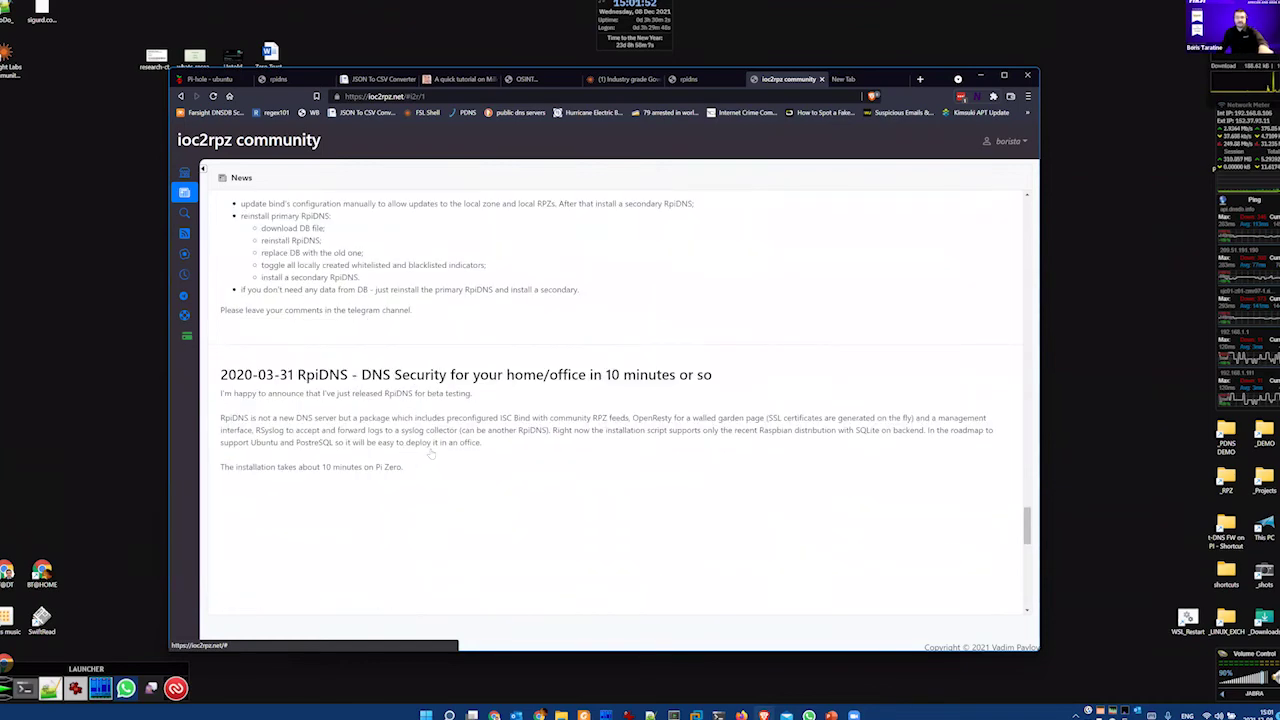
{"action": "scroll", "coordinate": [436, 451], "scroll_direction": "down", "scroll_amount": 10}
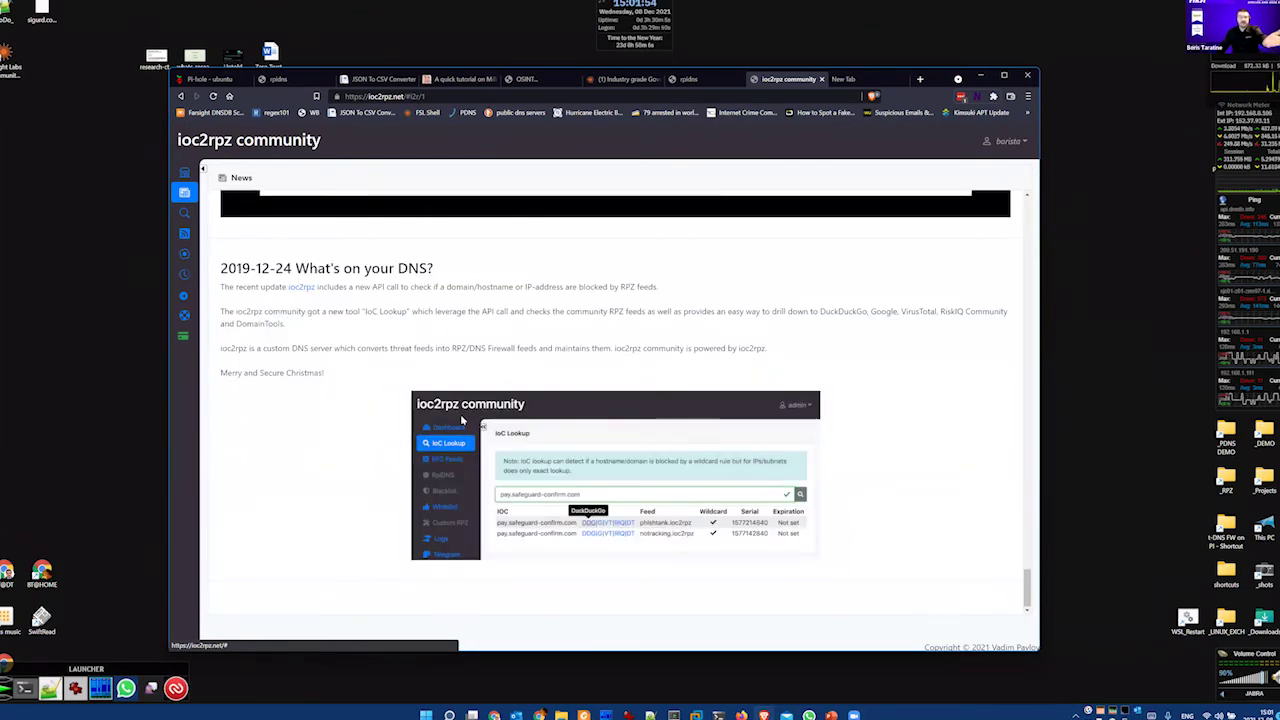
{"action": "scroll", "coordinate": [390, 418], "scroll_direction": "up", "scroll_amount": 8}
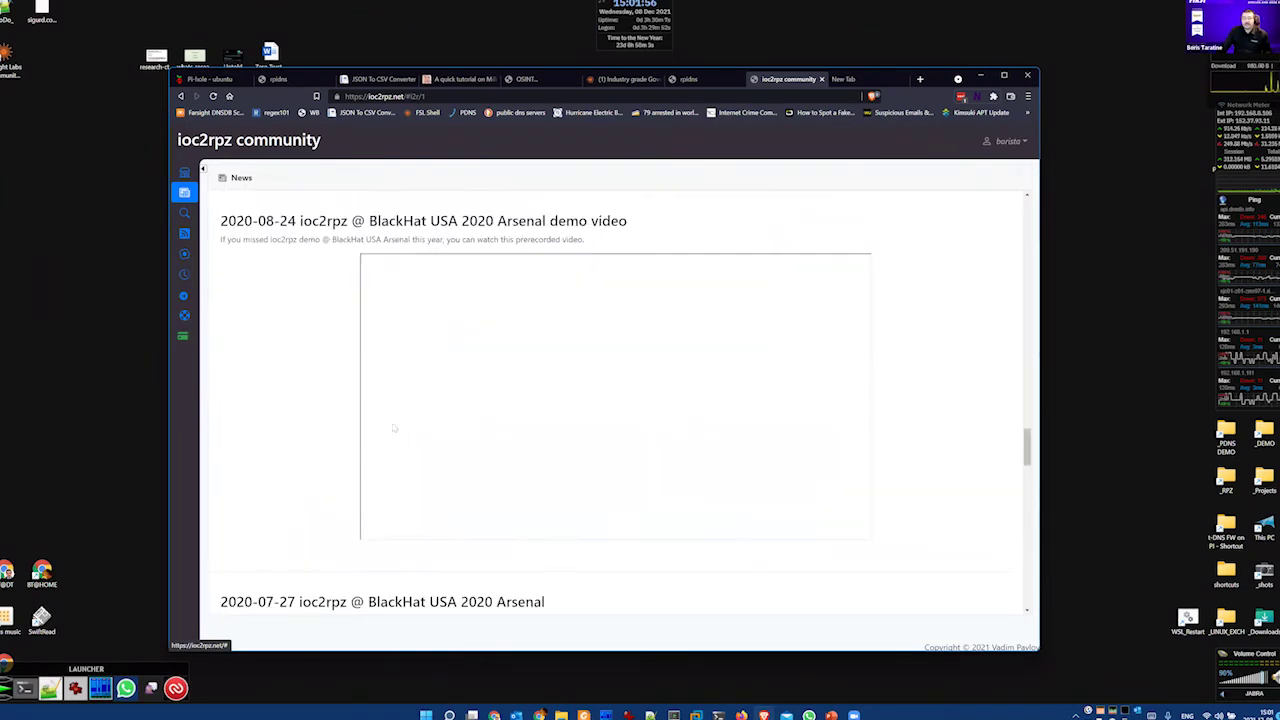
{"action": "scroll", "coordinate": [397, 429], "scroll_direction": "up", "scroll_amount": 15}
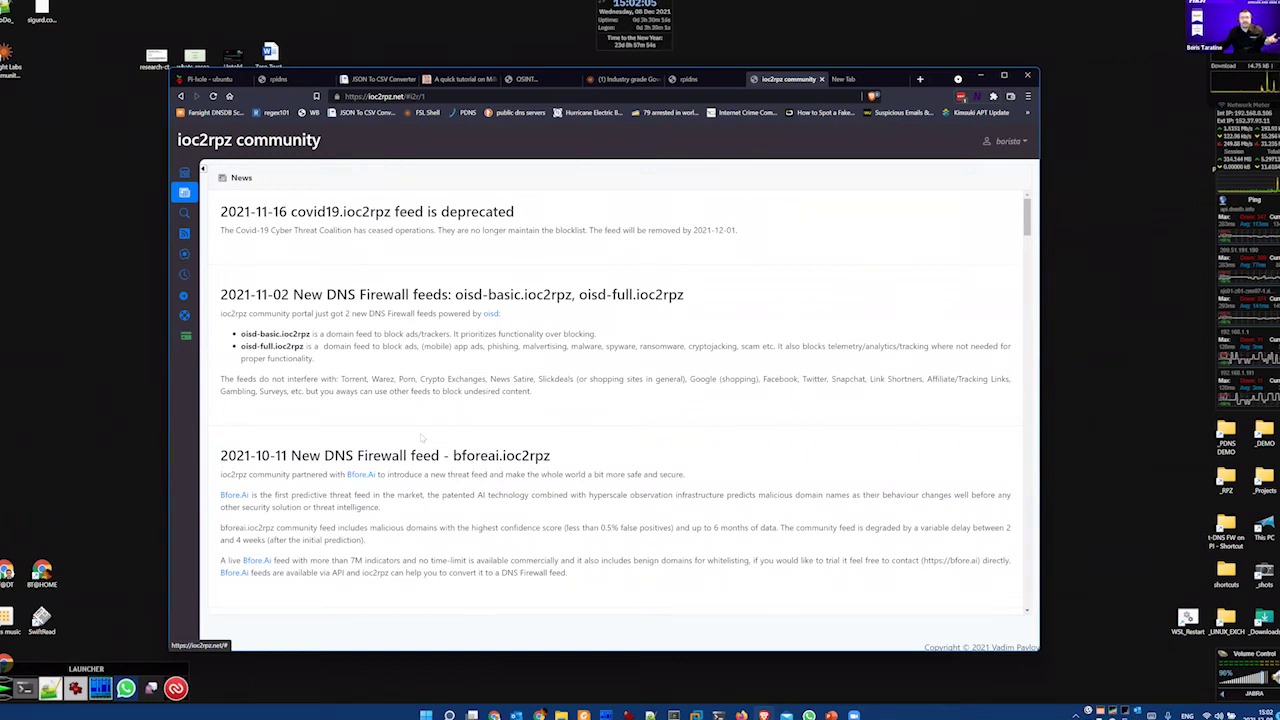
View the portal's community RPZ feeds and the provisioned DNS servers on the RpiDNS page.
{"action": "left_click", "coordinate": [184, 233]}
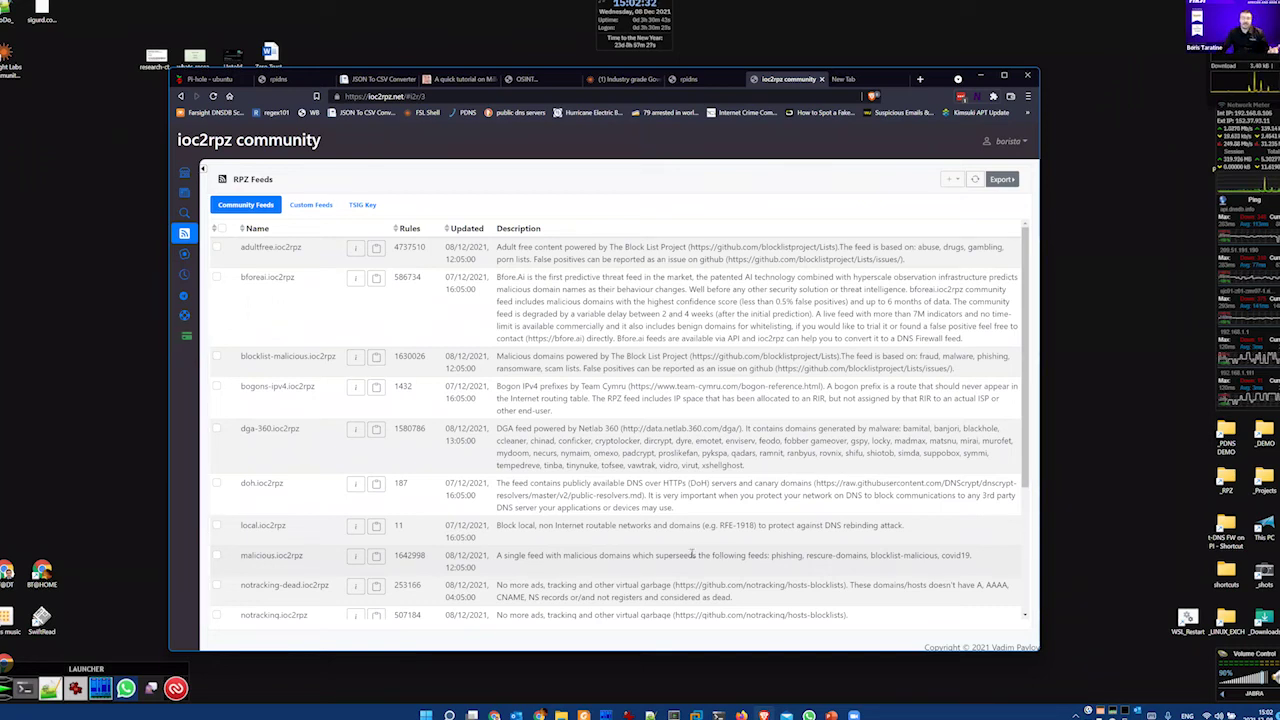
{"action": "left_click", "coordinate": [184, 254]}
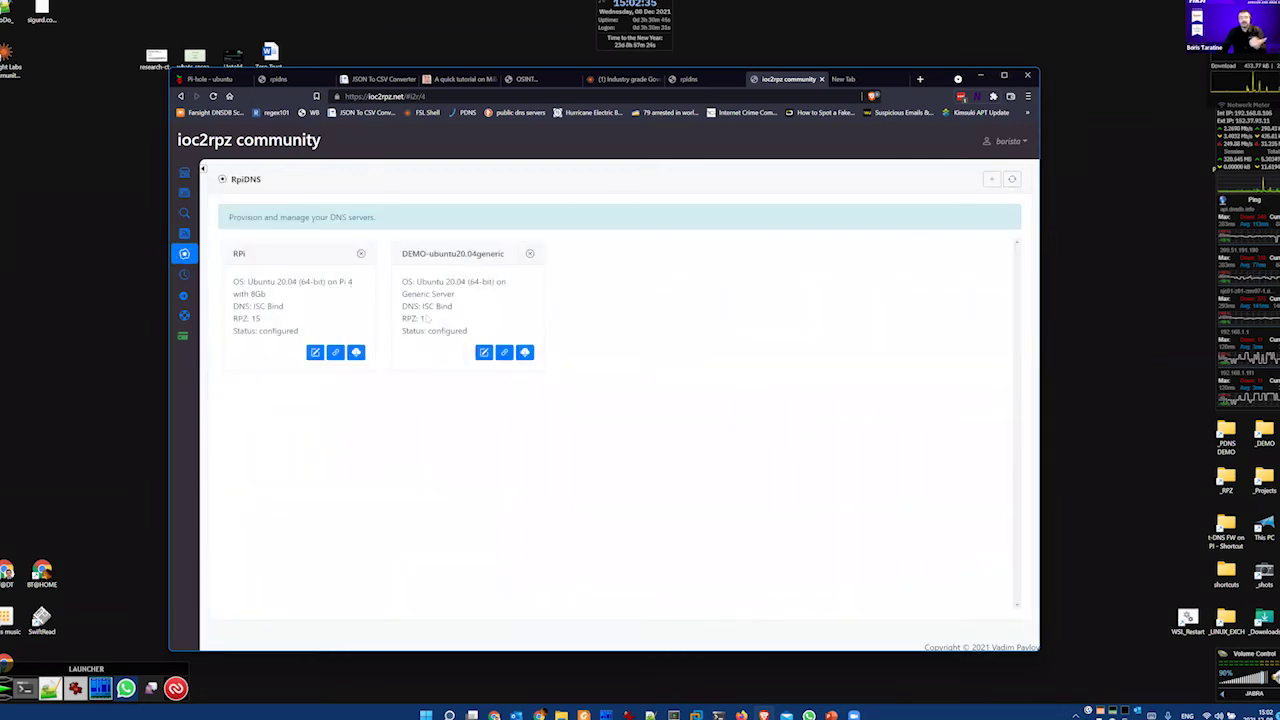
{"action": "left_click_drag", "start_coordinate": [940, 82], "coordinate": [935, 131]}
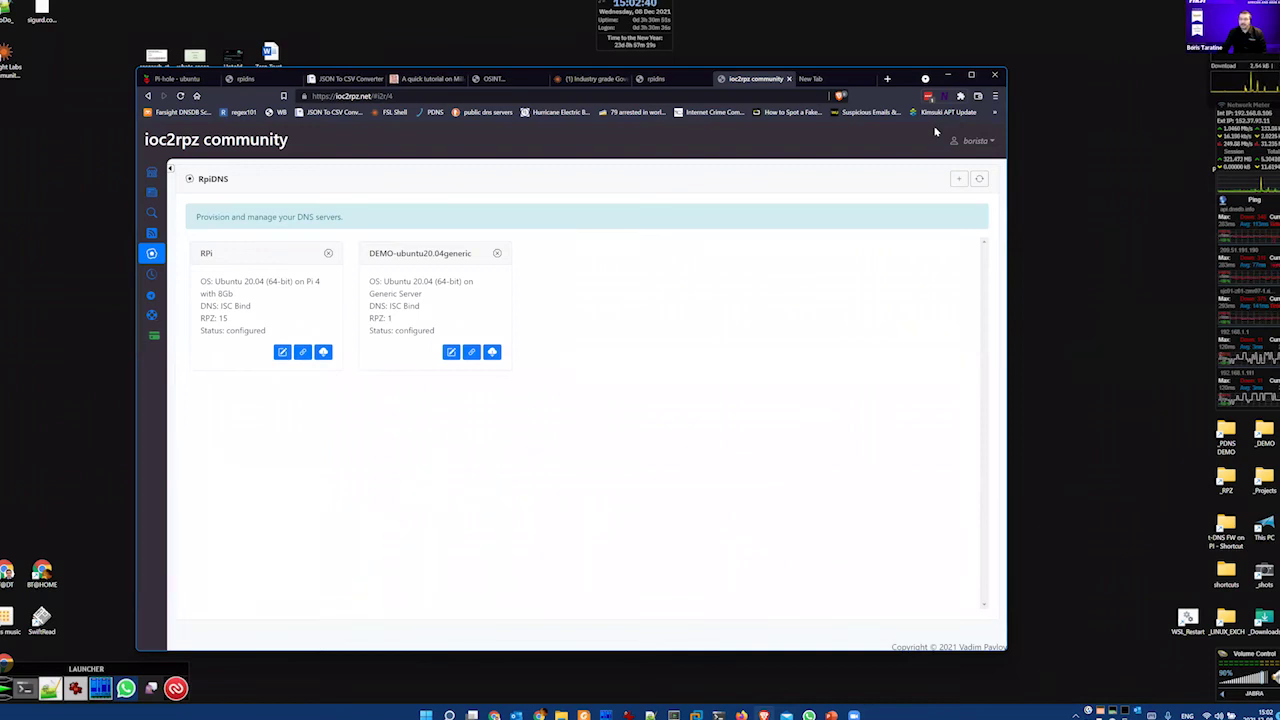
{"action": "left_click", "coordinate": [560, 42]}
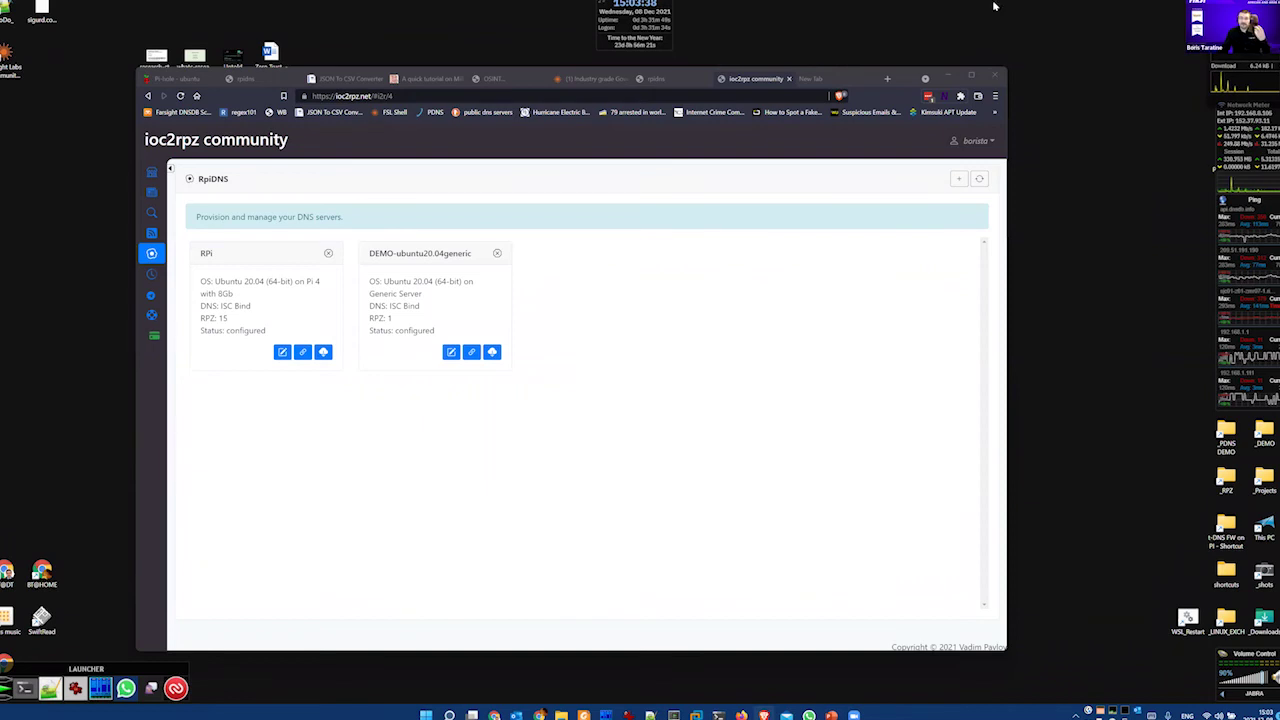
{"action": "left_click_drag", "start_coordinate": [860, 80], "coordinate": [886, 78]}
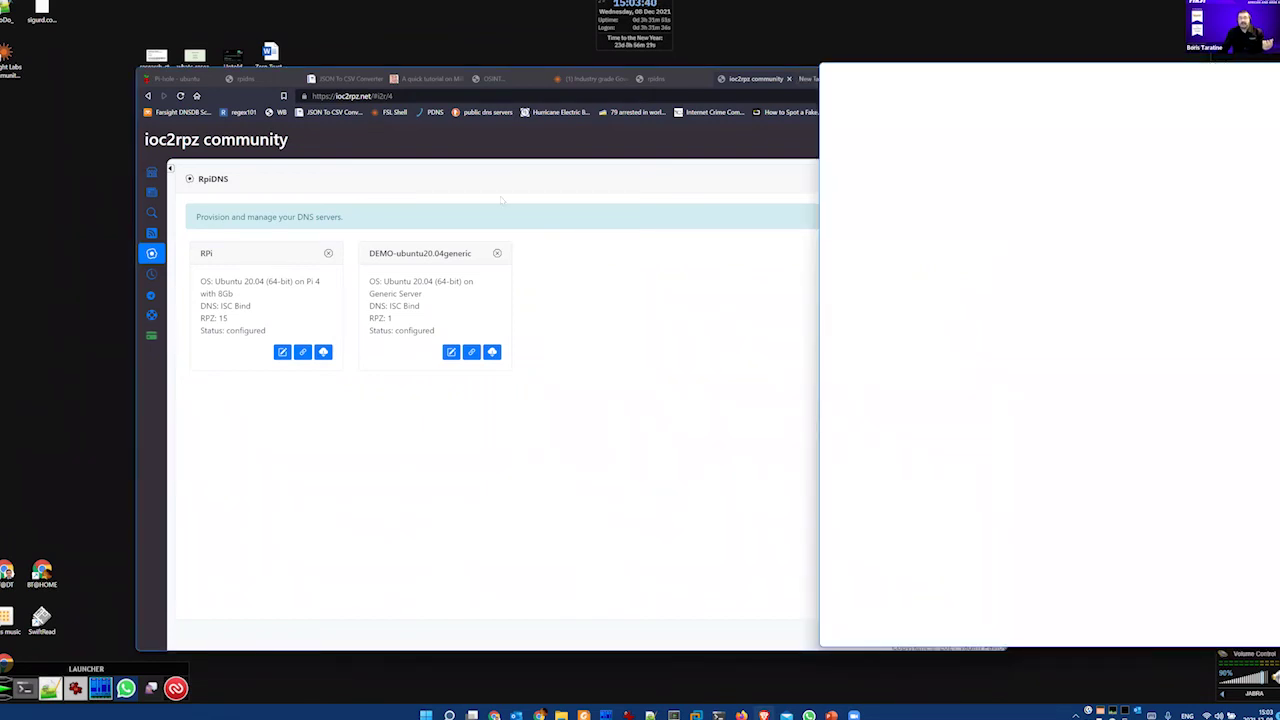
{"action": "left_click_drag", "start_coordinate": [886, 78], "coordinate": [905, 83]}
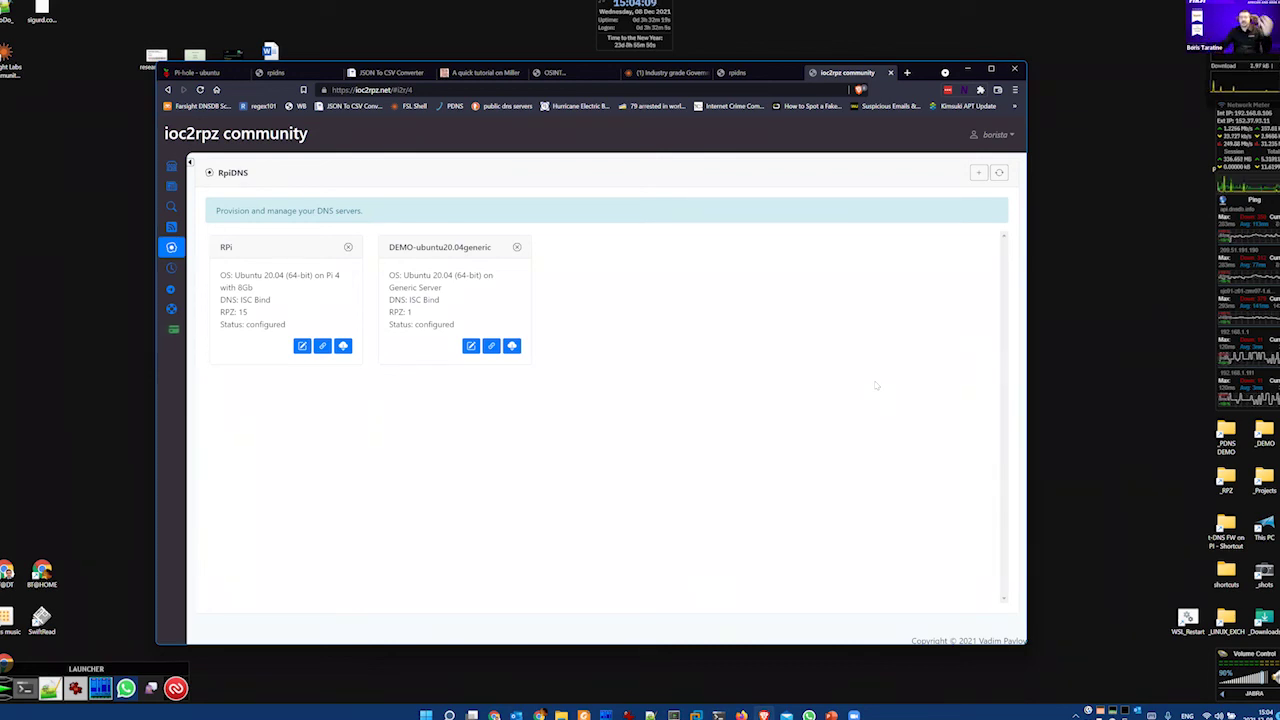
{"action": "left_click", "coordinate": [62, 194]}
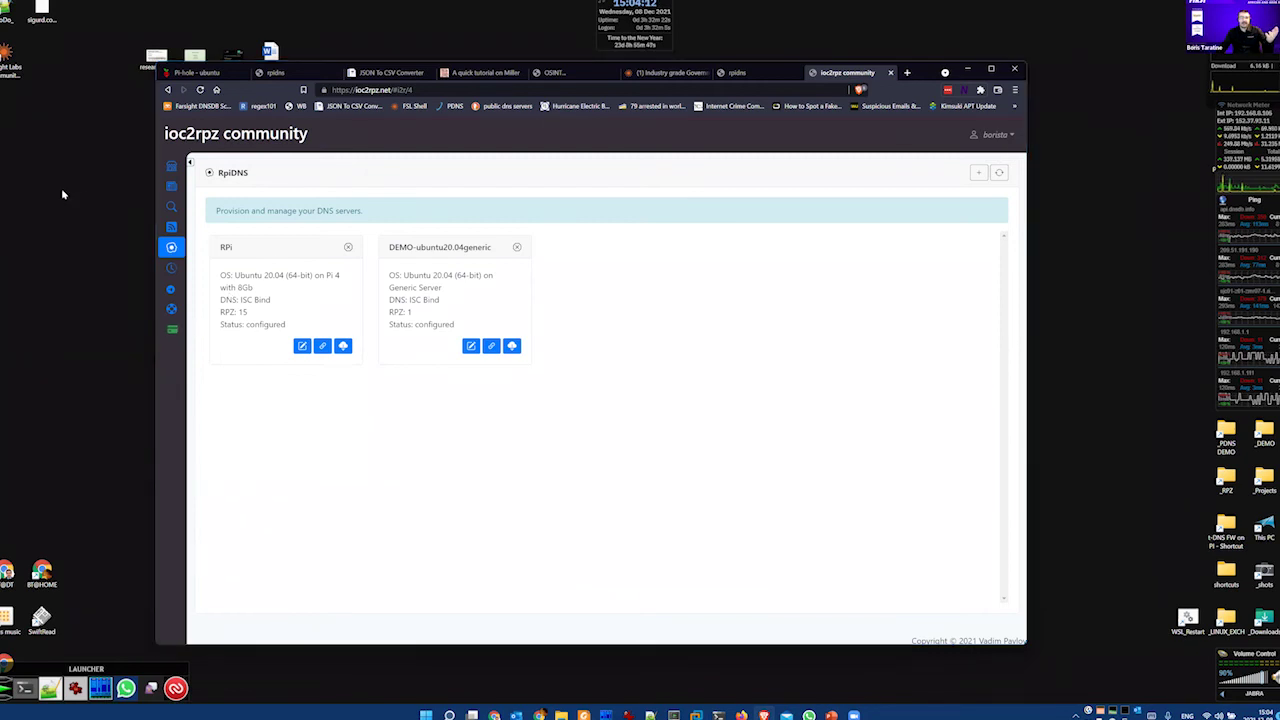
Go back to the RPZ Feeds page and view the custom feeds.
{"action": "left_click", "coordinate": [171, 228]}
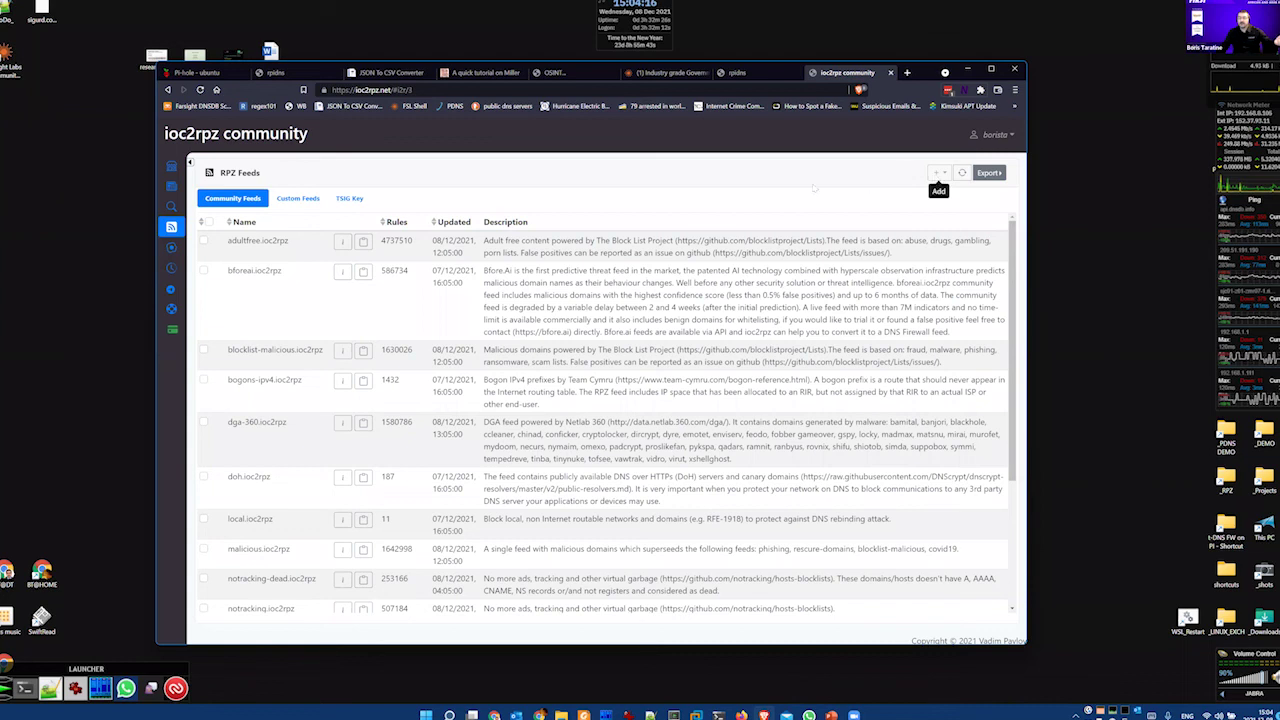
{"action": "left_click", "coordinate": [300, 198]}
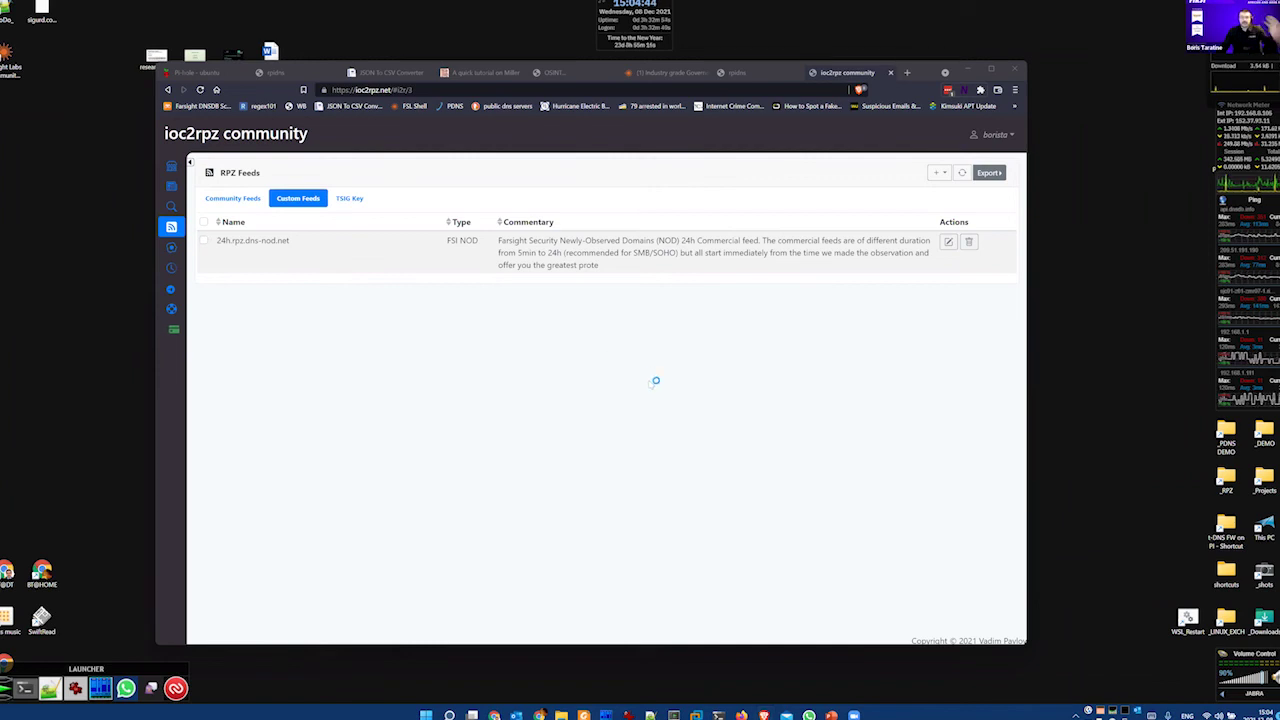
Switch to a new terminal window, run bdemo and enter the SSH key passphrase.
{"action": "key", "text": "ctrl+alt+t"}
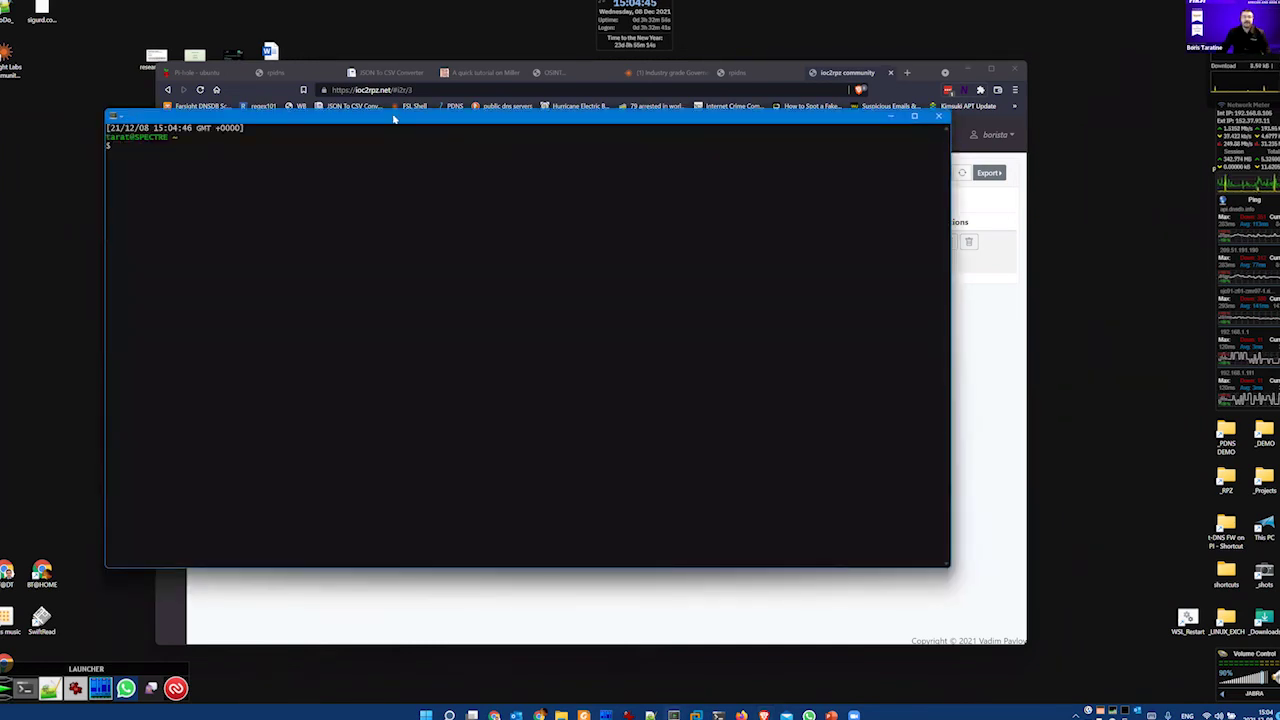
{"action": "left_click_drag", "start_coordinate": [250, 116], "coordinate": [283, 102]}
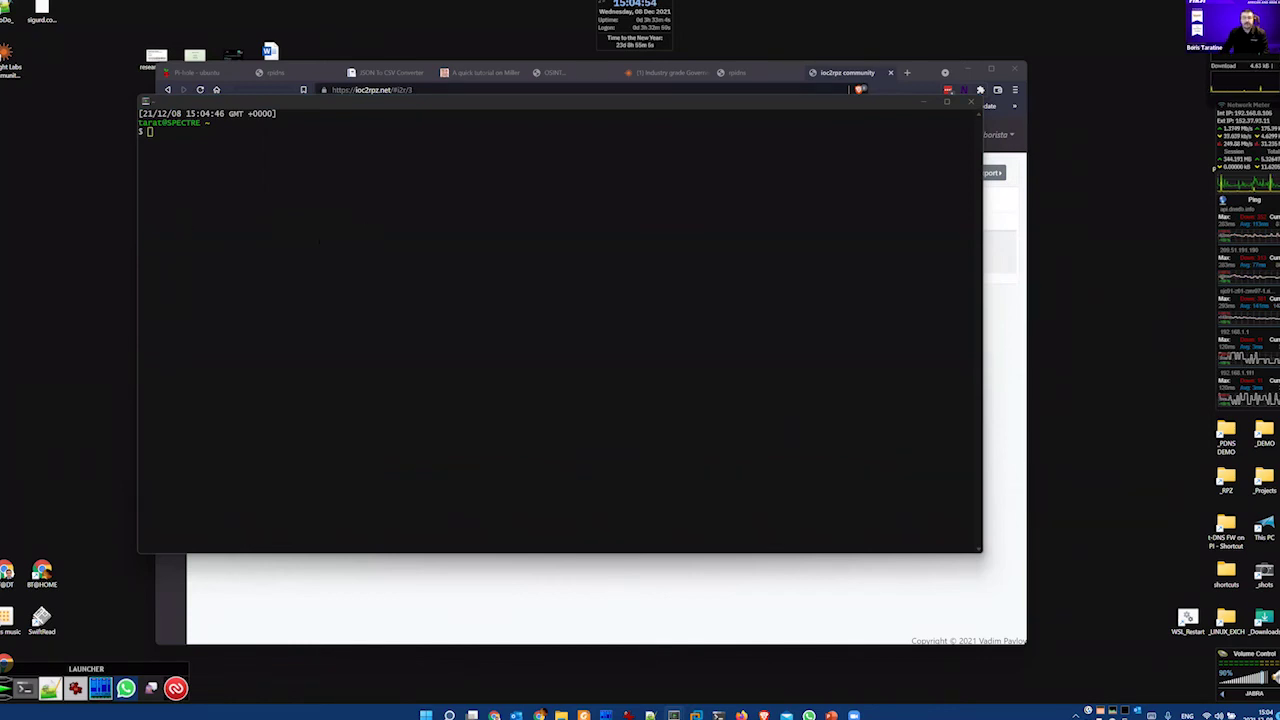
{"action": "type", "text": "bdemo"}
{"action": "key", "text": "Return"}
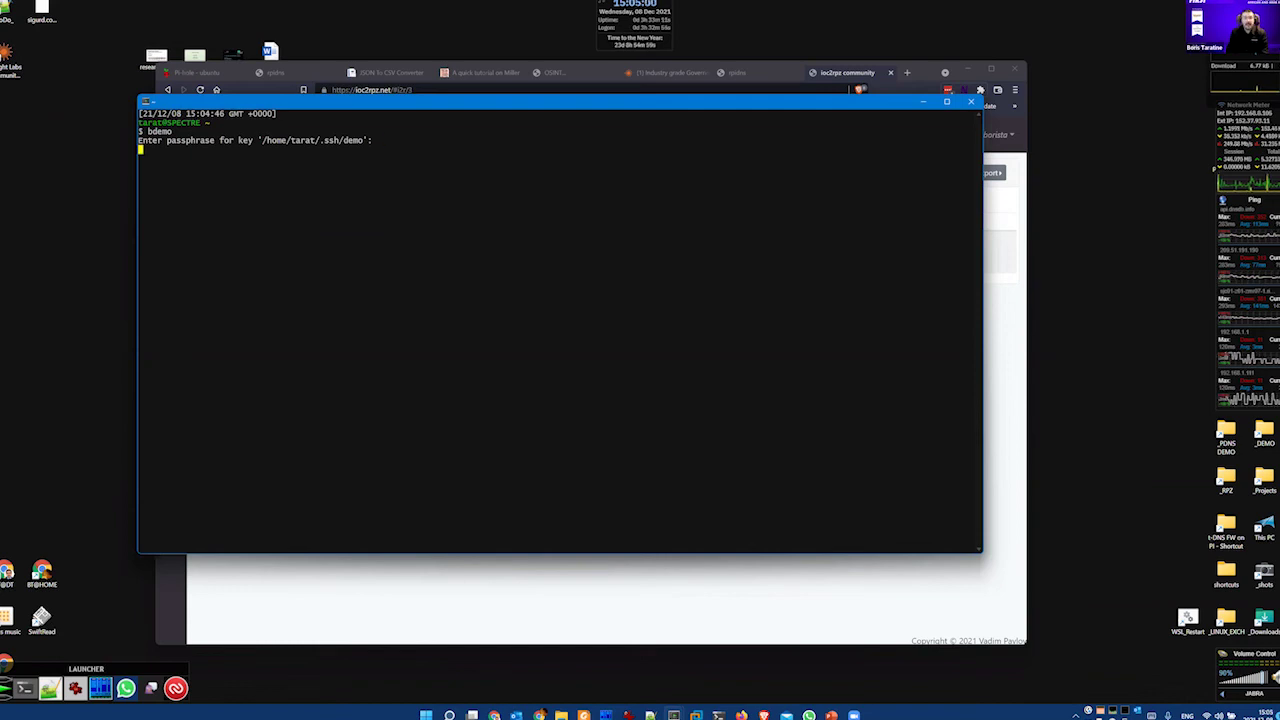
{"action": "key", "text": "Return"}
Start the SIE Demo (NOD Full-screen) and enlarge the terminal text to watch the newly observed domains stream.
{"action": "key", "text": "Down"}
{"action": "key", "text": "Down"}
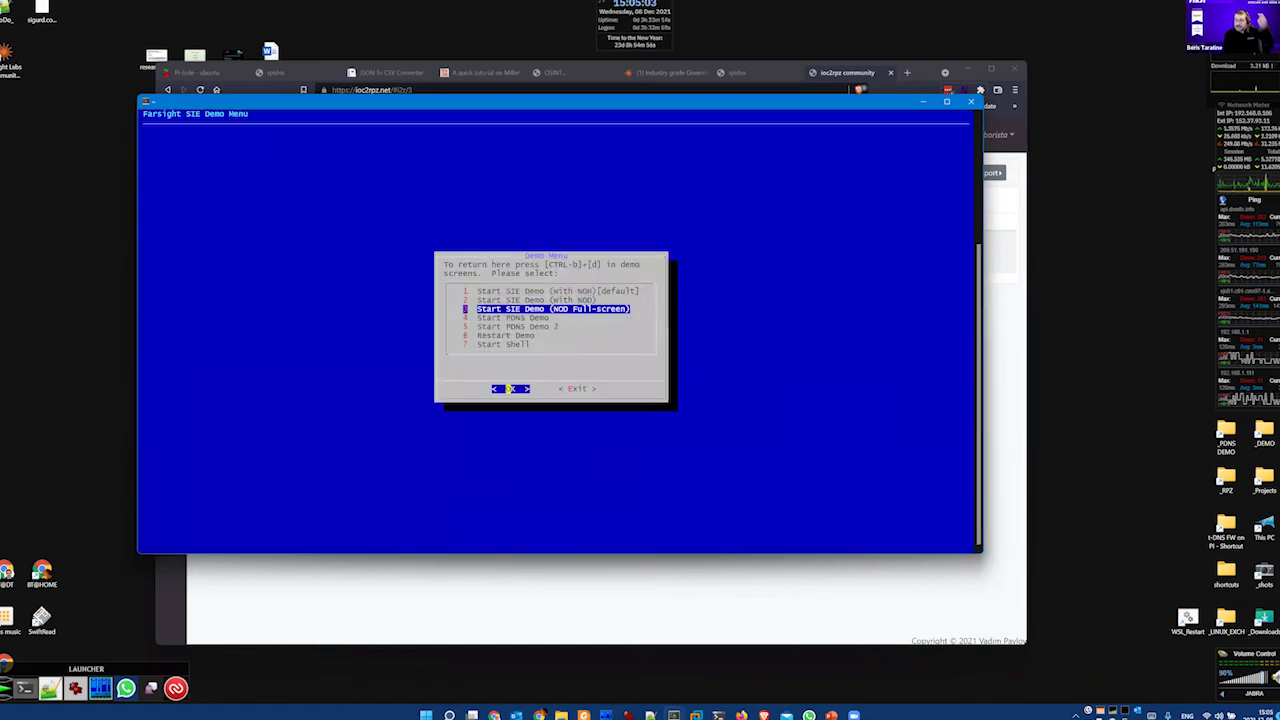
{"action": "key", "text": "Return"}
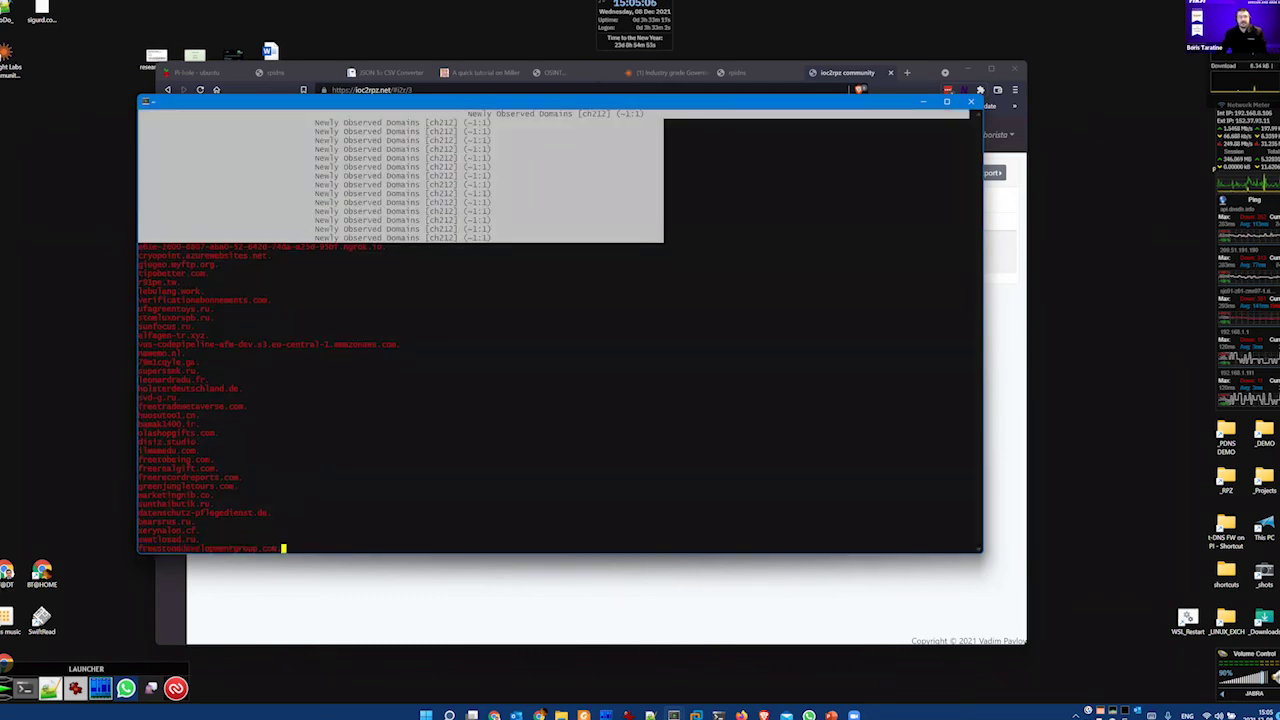
{"action": "left_click_drag", "start_coordinate": [583, 101], "coordinate": [512, 83]}
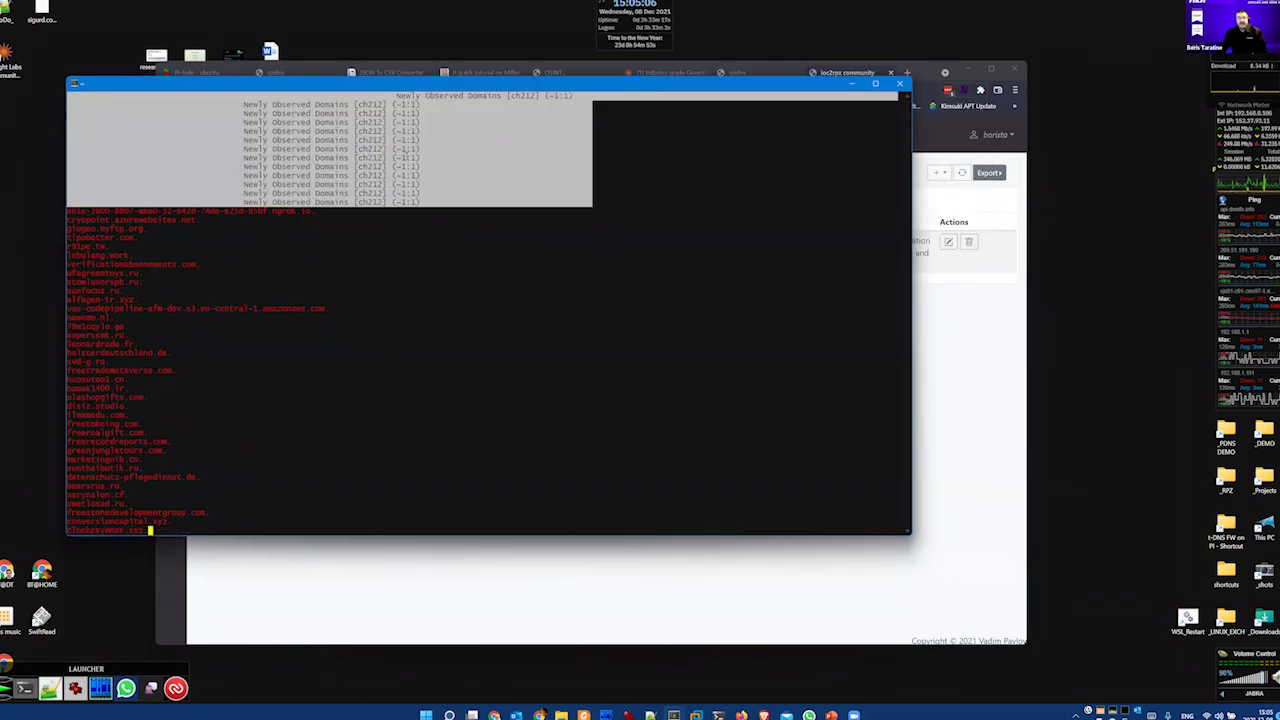
{"action": "double_click", "coordinate": [516, 95]}
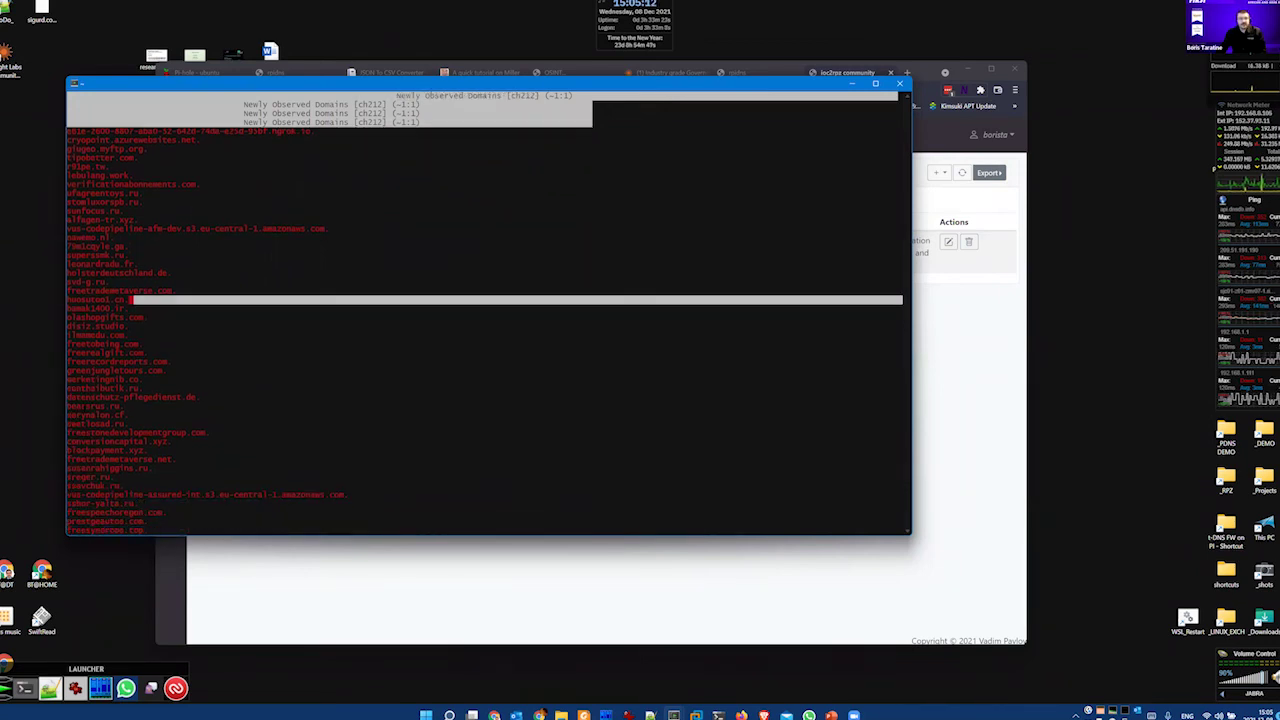
{"action": "scroll", "coordinate": [433, 365], "scroll_direction": "up", "scroll_amount": 3}
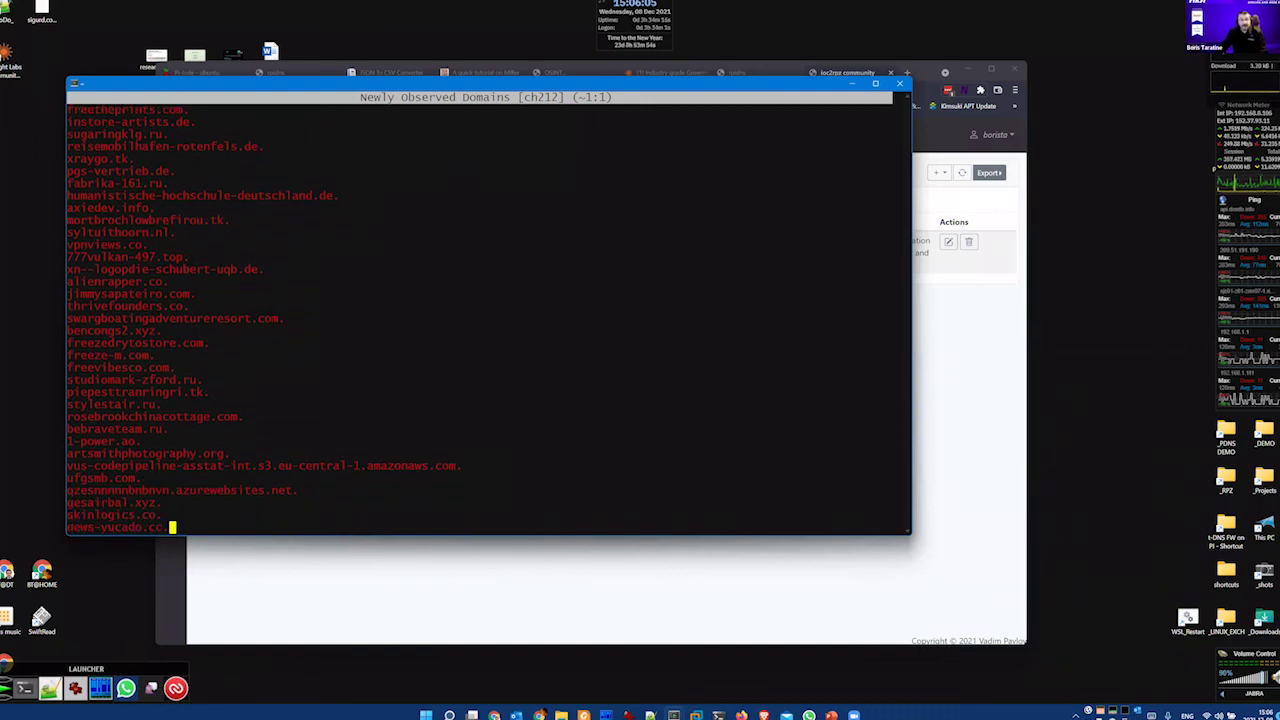
Return to the demo menu and start the default SIE Demo (with NOH) to watch its live DNS channels.
{"action": "key", "text": "ctrl+b"}
{"action": "key", "text": "d"}
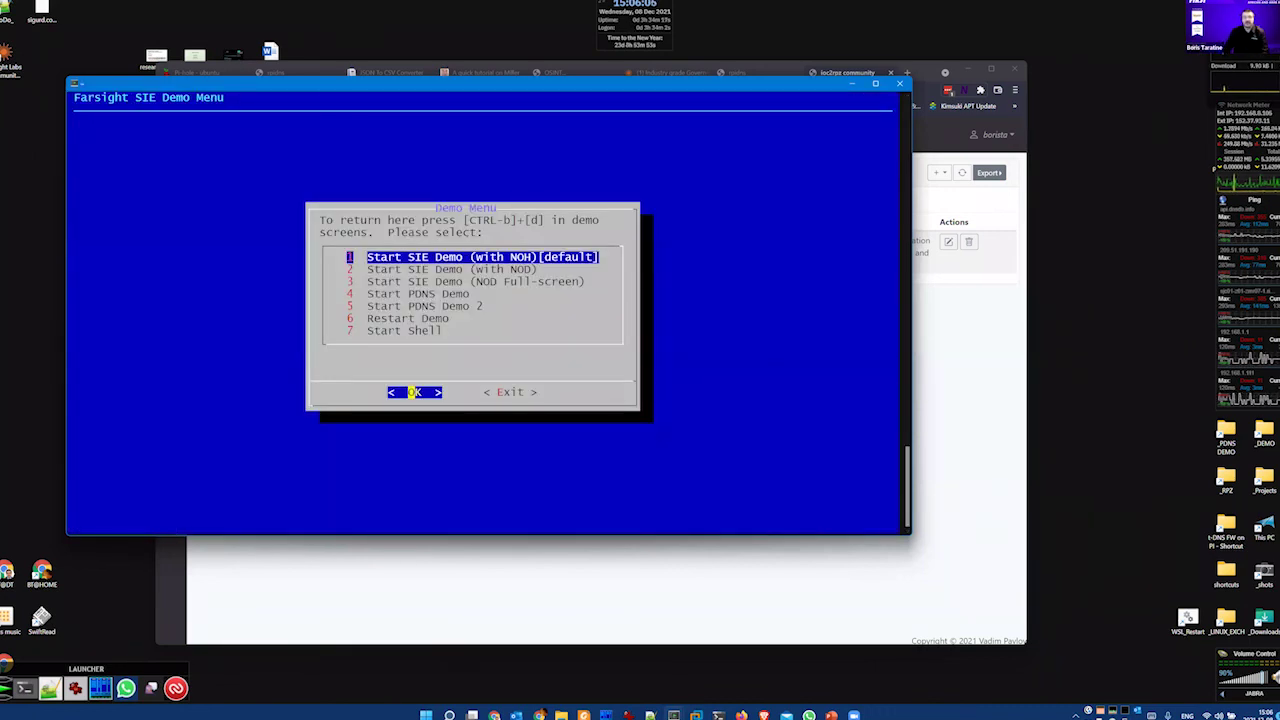
{"action": "key", "text": "Return"}
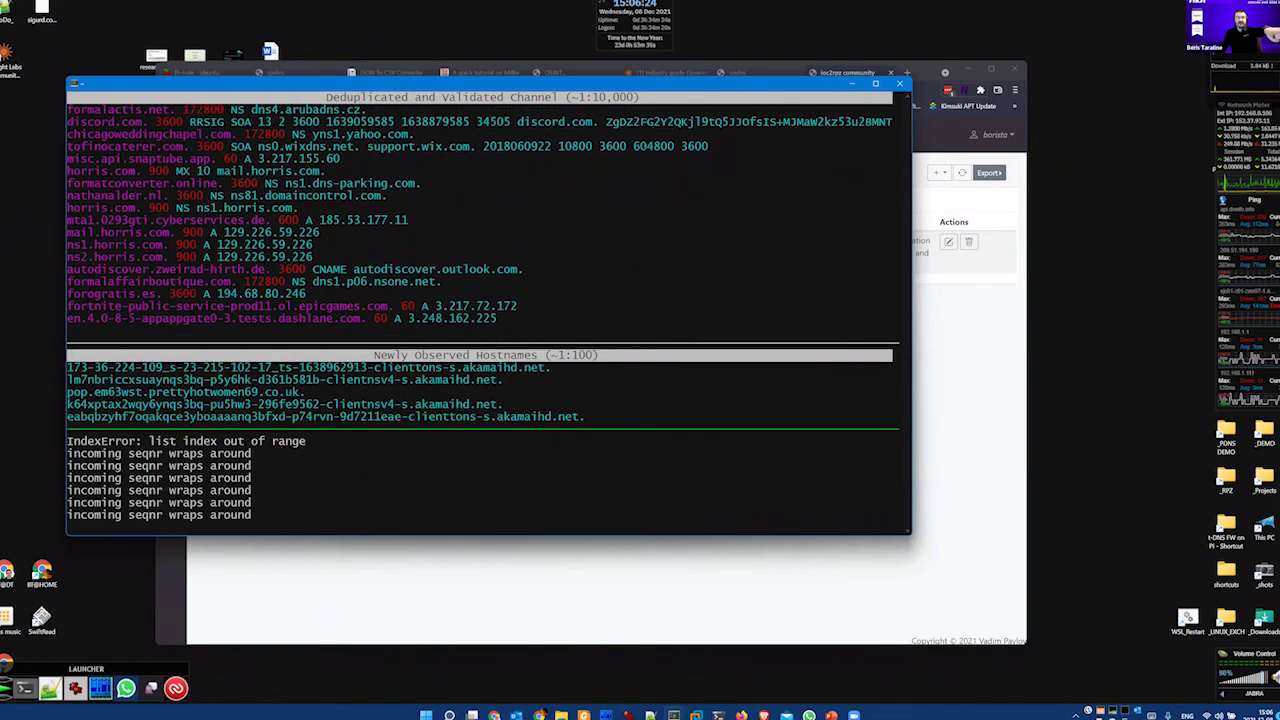
{"action": "left_click_drag", "start_coordinate": [231, 140], "coordinate": [621, 281]}
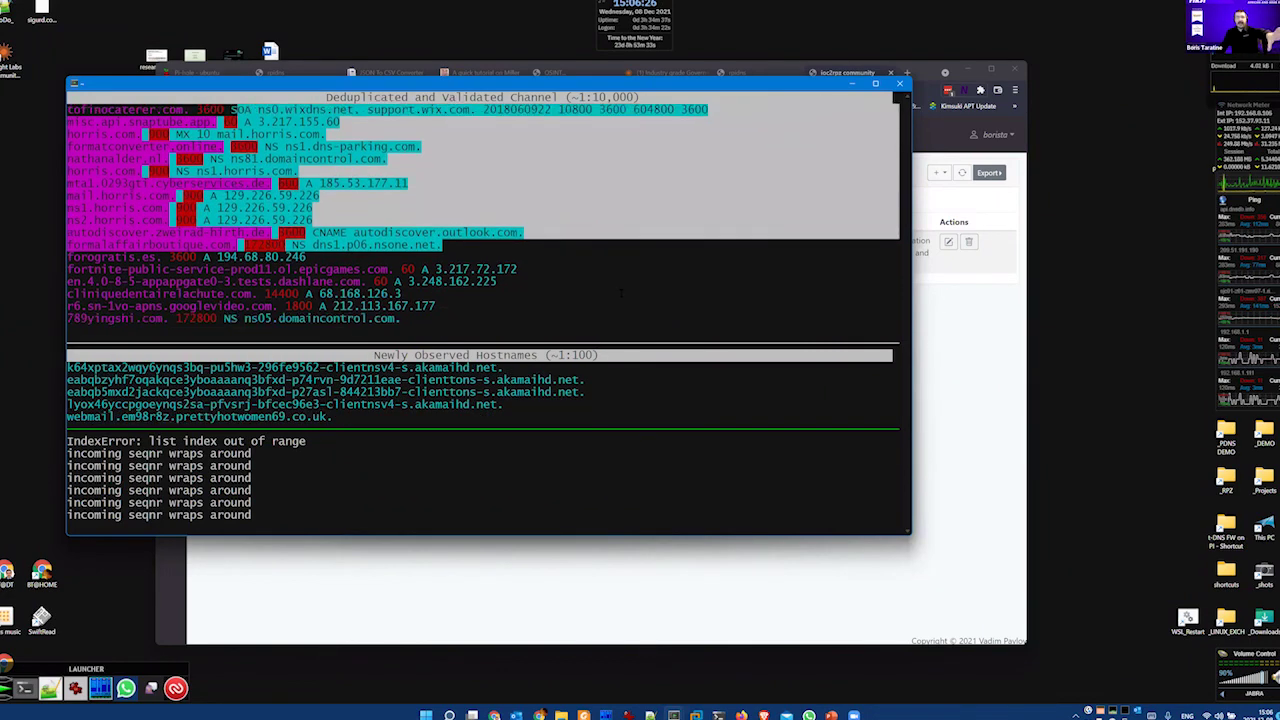
{"action": "right_click", "coordinate": [620, 293]}
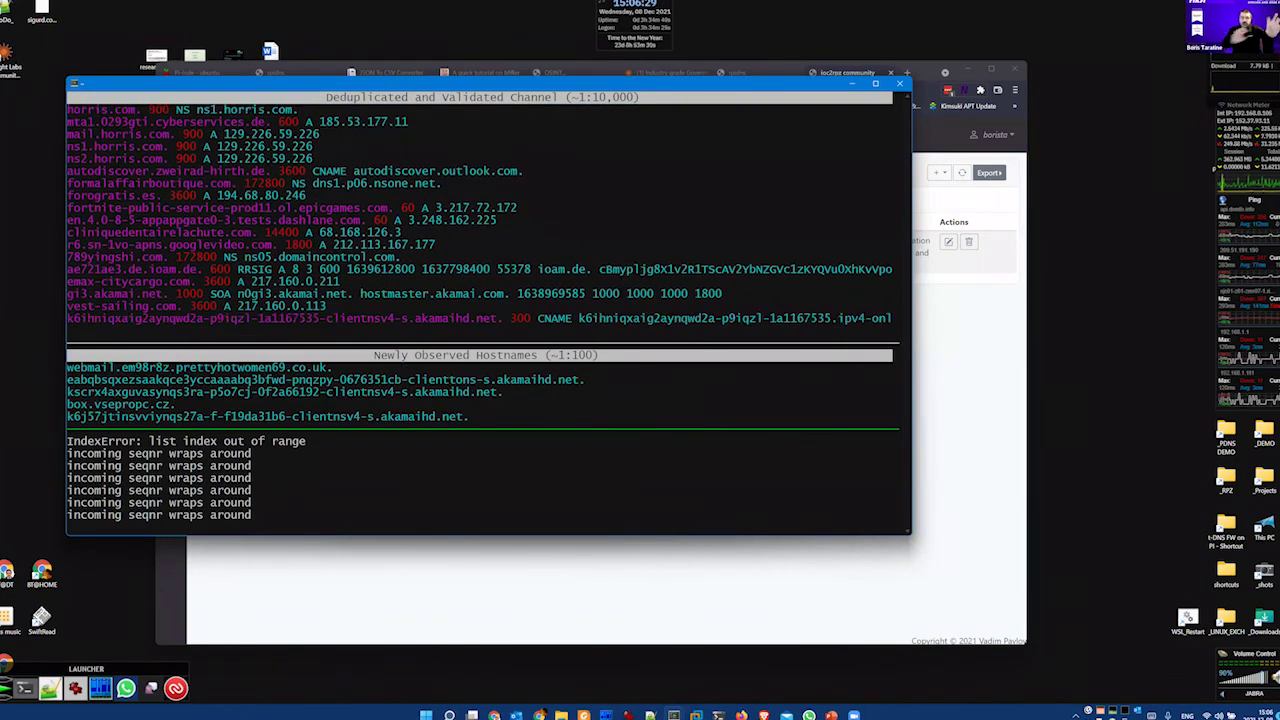